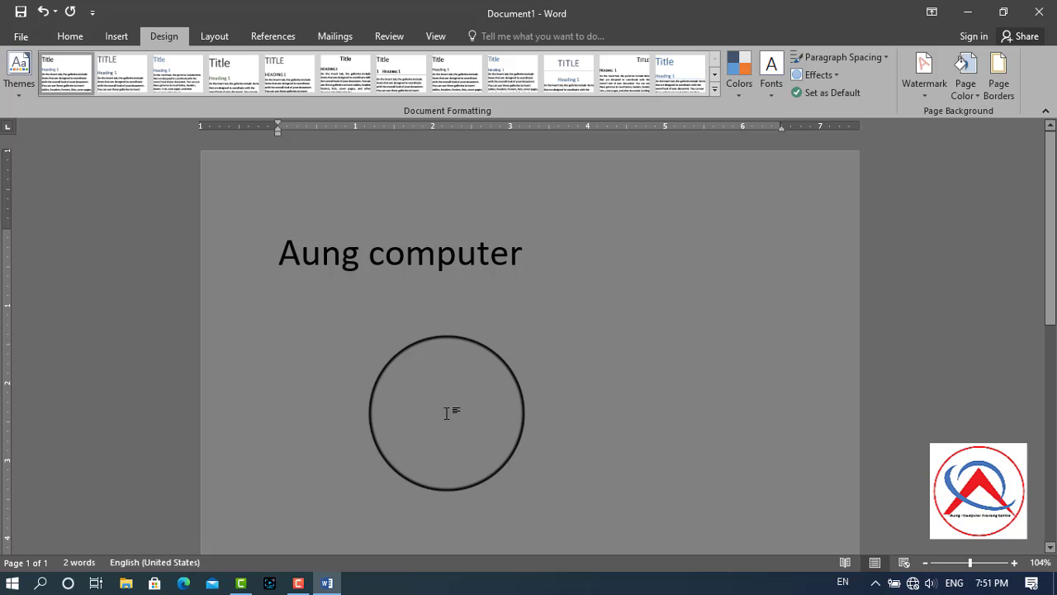
Preview how the document will print, and return to the document
{"action": "scroll", "coordinate": [401, 405], "scroll_direction": "up", "scroll_amount": 1, "text": "ctrl"}
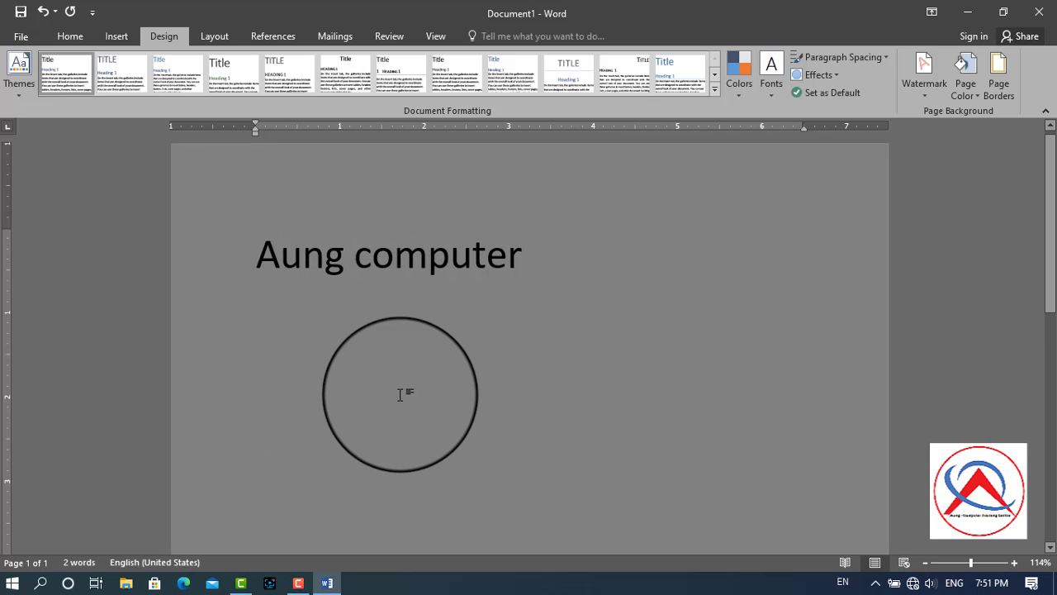
{"action": "left_click", "coordinate": [22, 42]}
{"action": "left_click", "coordinate": [21, 41]}
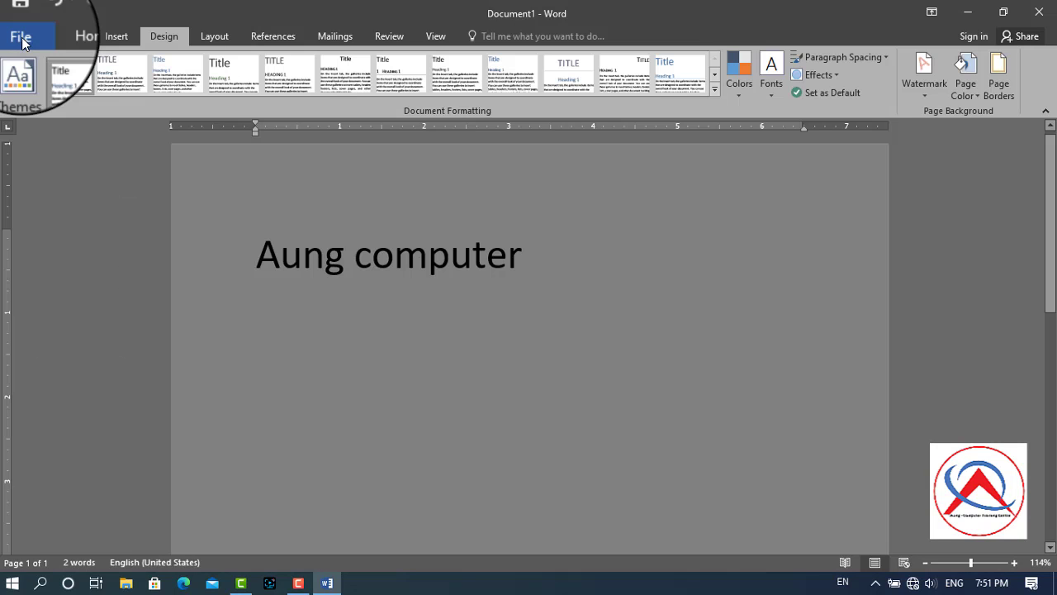
{"action": "left_click", "coordinate": [22, 43]}
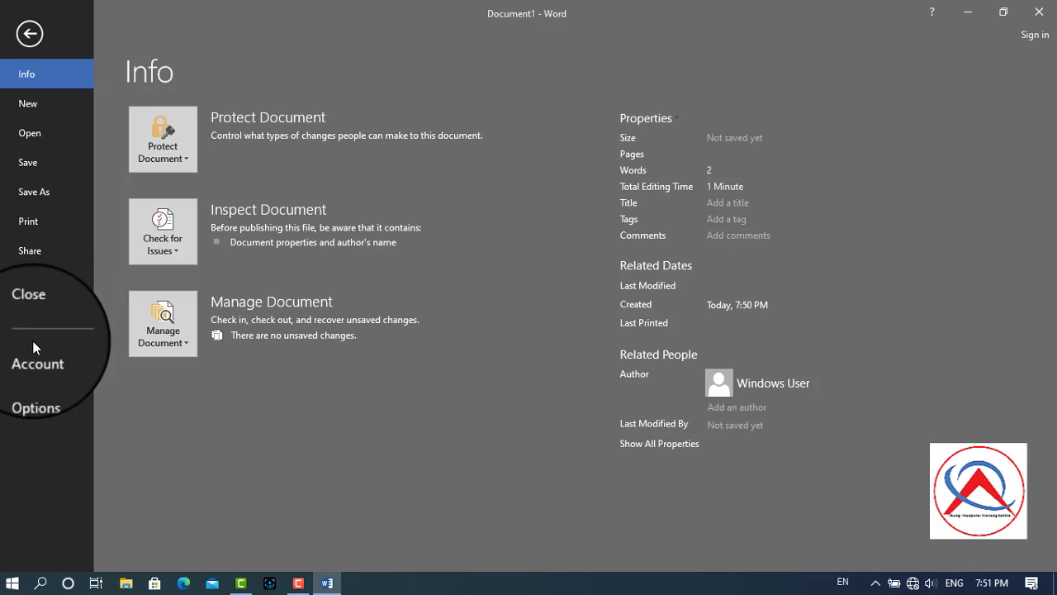
{"action": "left_click", "coordinate": [28, 223]}
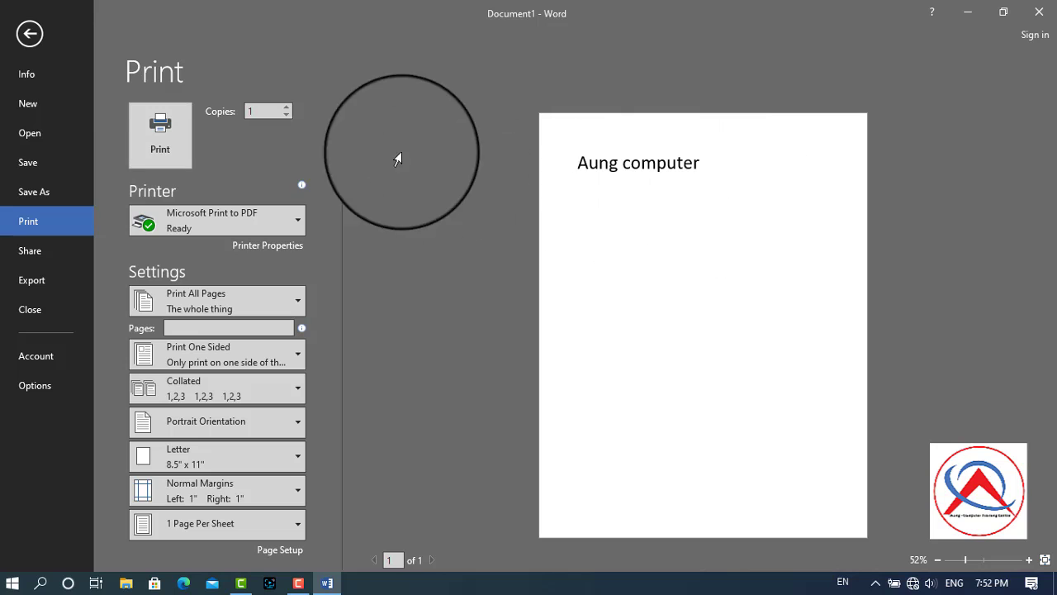
{"action": "left_click", "coordinate": [30, 34]}
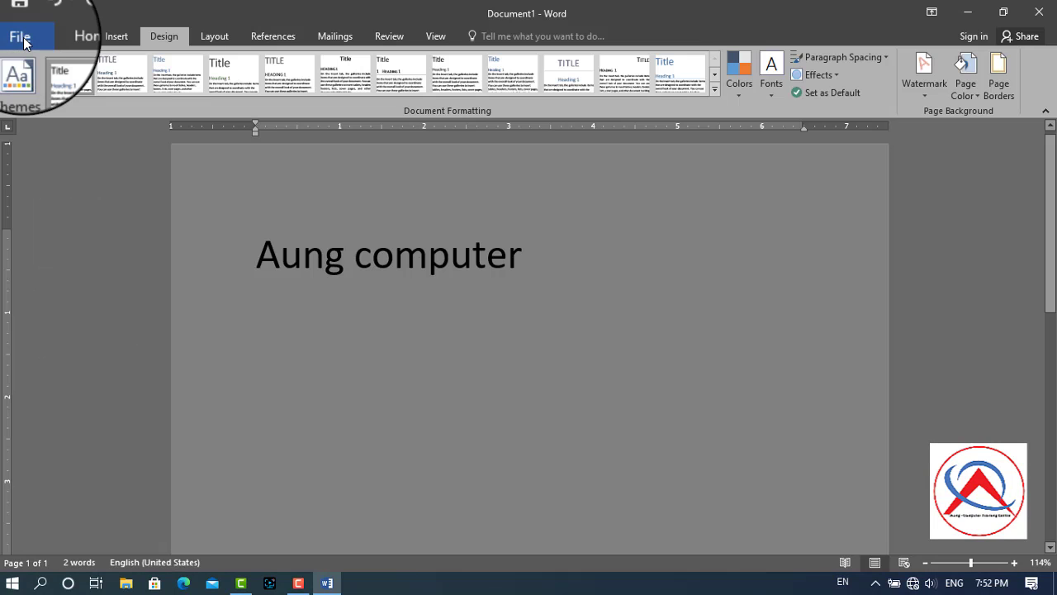
Change the Office theme to Colorful in the account settings and return to the document
{"action": "left_click", "coordinate": [25, 41]}
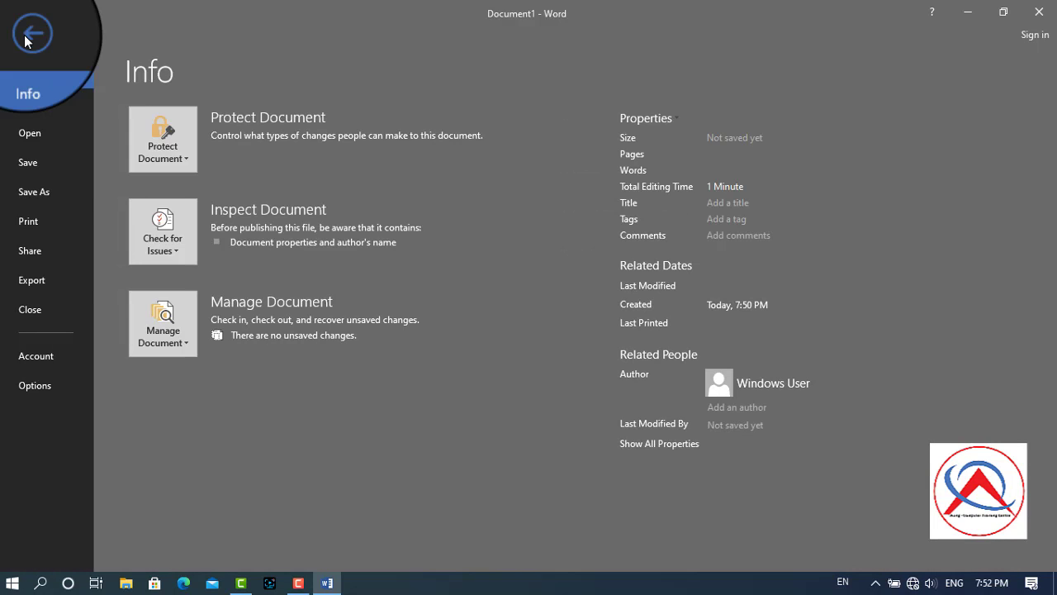
{"action": "left_click", "coordinate": [45, 360]}
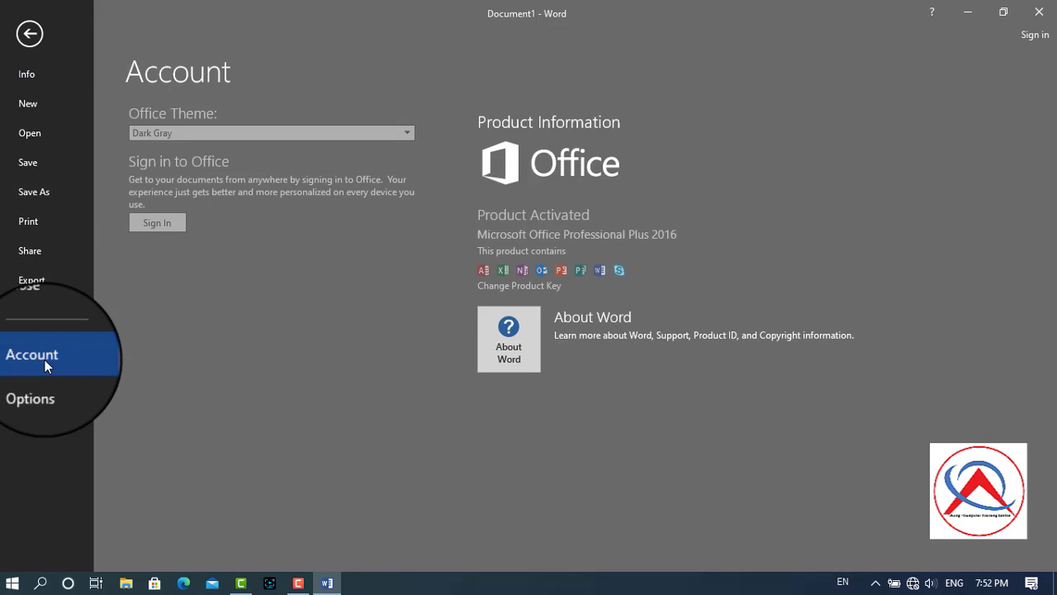
{"action": "left_click", "coordinate": [260, 132]}
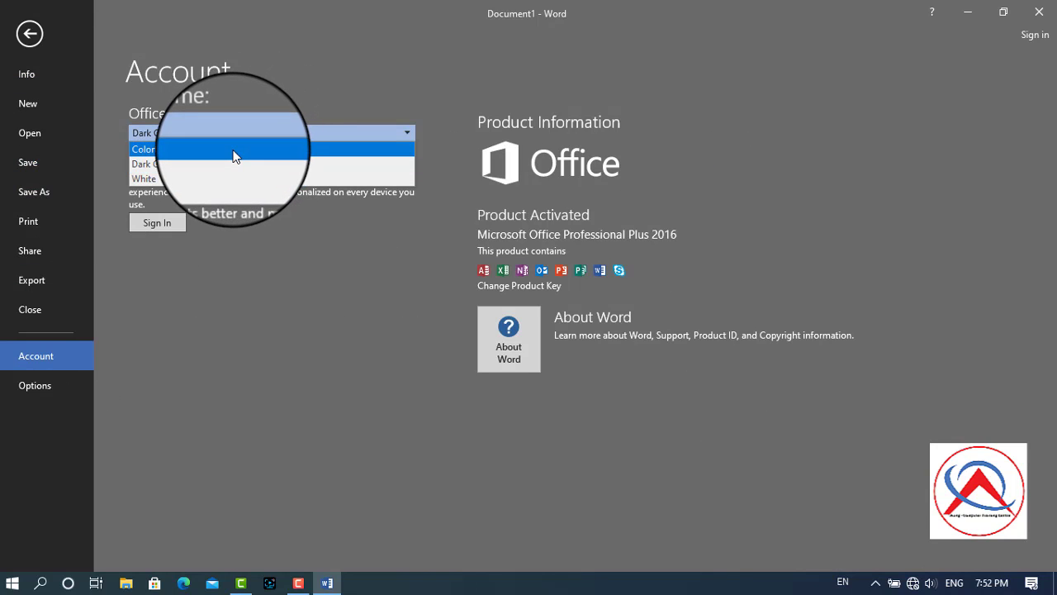
{"action": "left_click", "coordinate": [233, 149]}
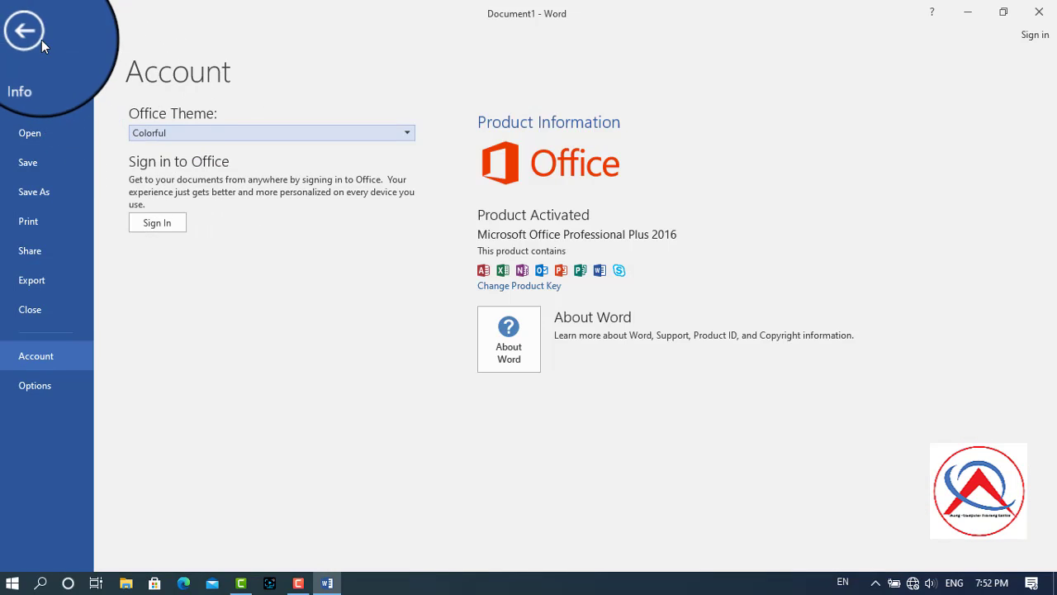
{"action": "left_click", "coordinate": [35, 38]}
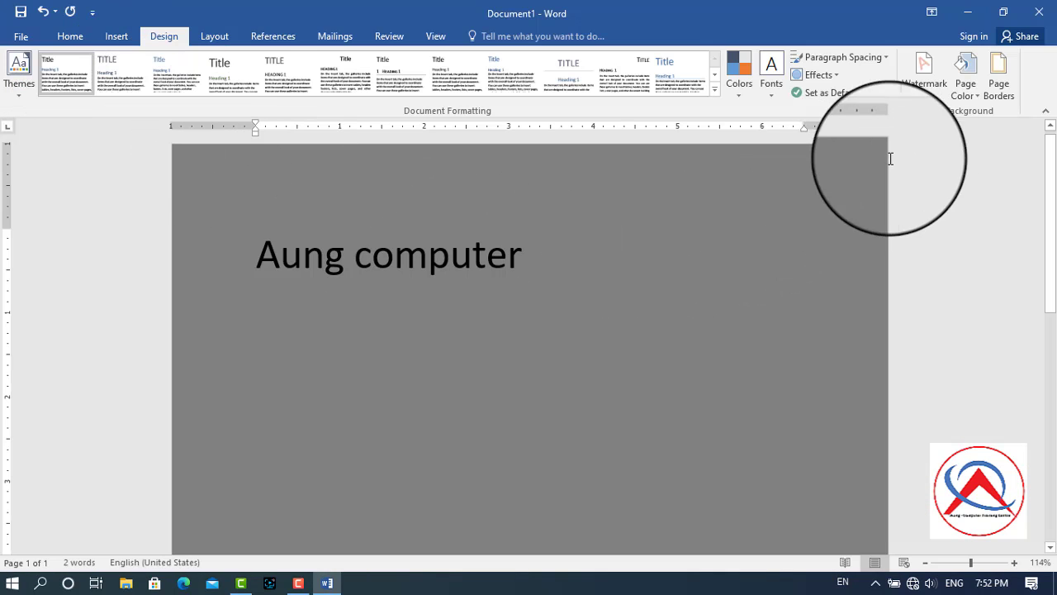
Remove the page background by setting the page color to No Color
{"action": "left_click", "coordinate": [965, 97]}
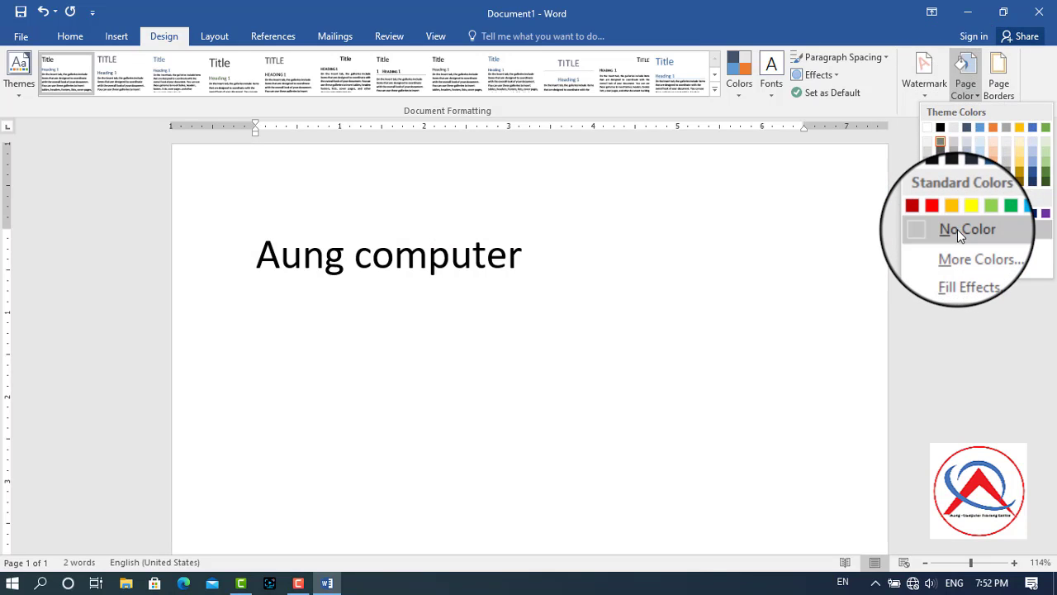
{"action": "left_click", "coordinate": [957, 229]}
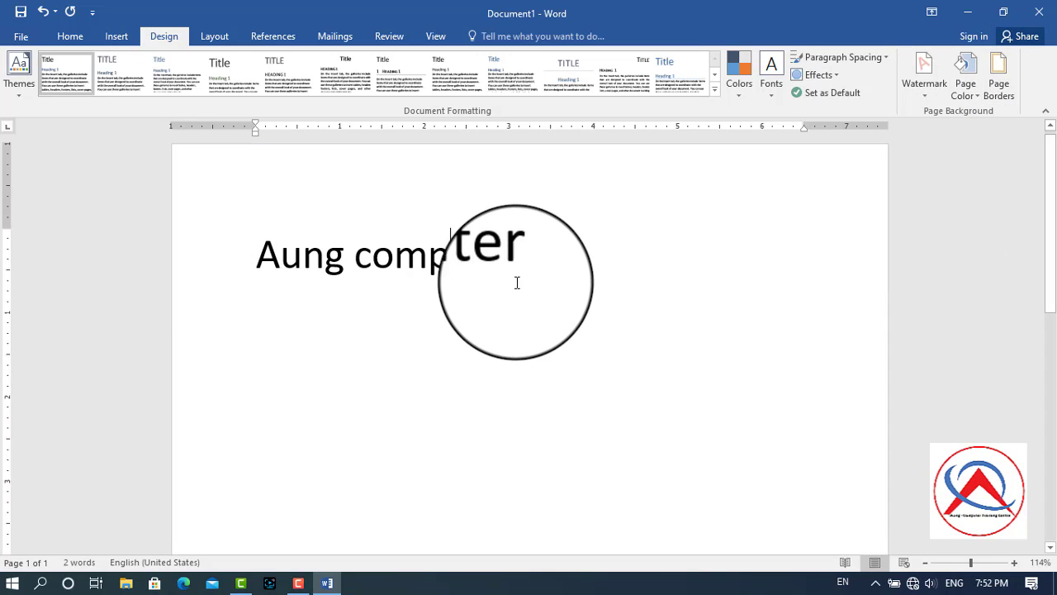
{"action": "scroll", "coordinate": [538, 256], "scroll_direction": "down", "scroll_amount": 1}
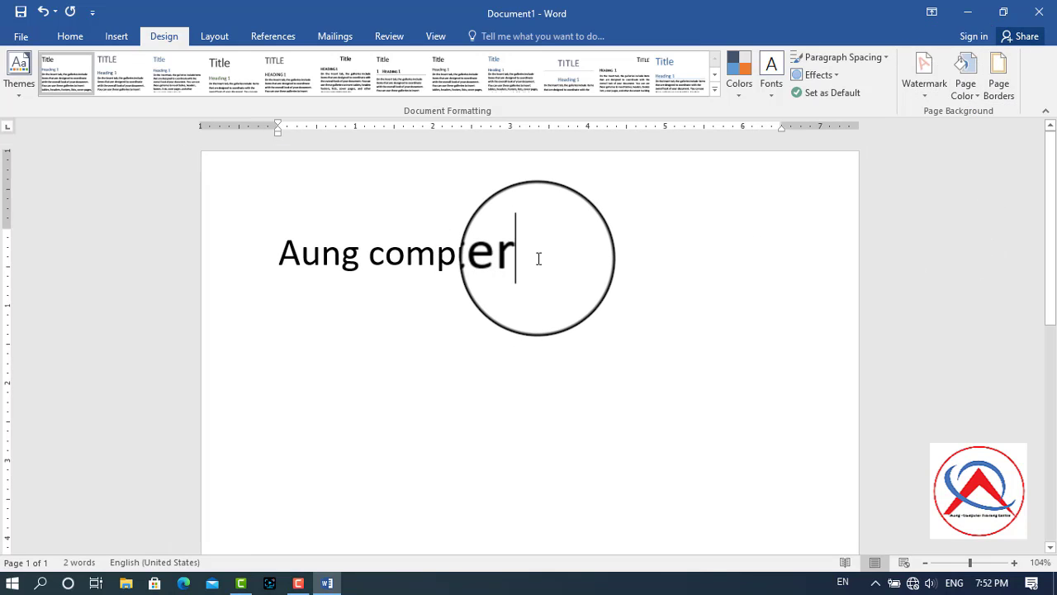
Minimize Word, search Windows for Color settings, set the system color to Dark, and close Settings
{"action": "left_click", "coordinate": [963, 11]}
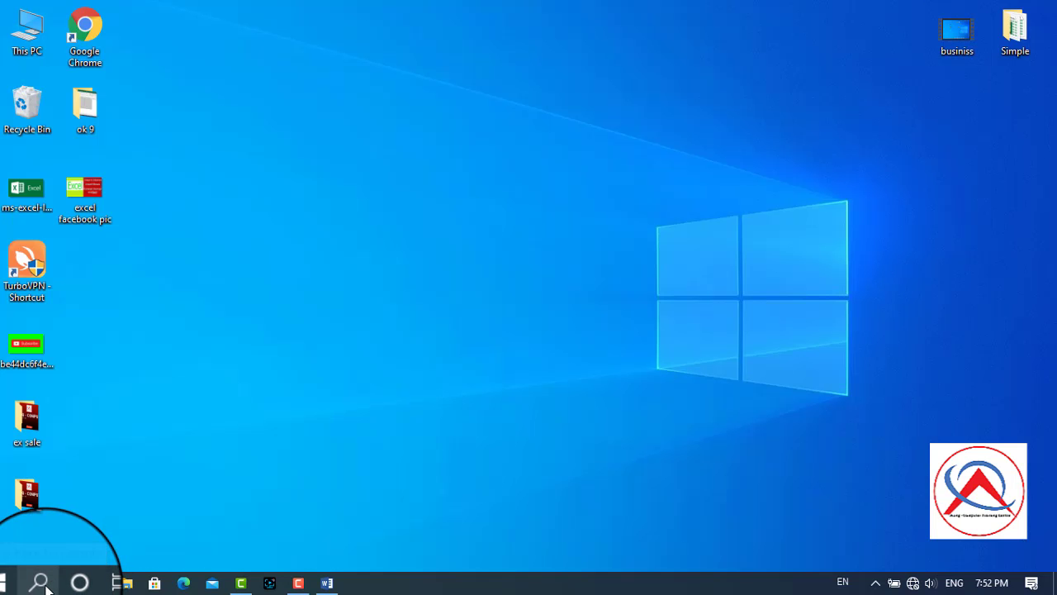
{"action": "left_click", "coordinate": [42, 582]}
{"action": "type", "text": "colo"}
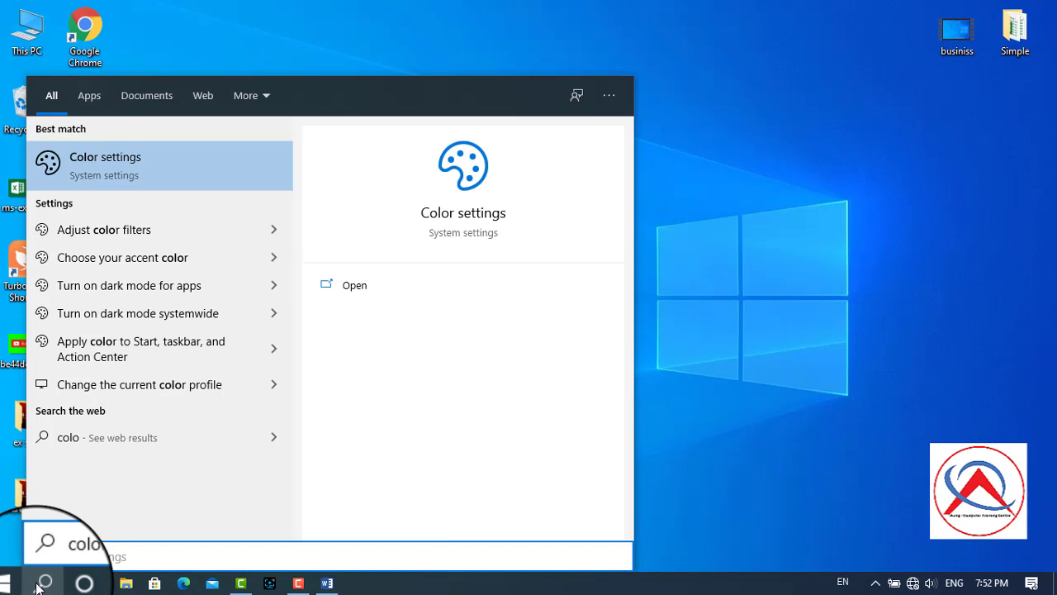
{"action": "left_click", "coordinate": [149, 177]}
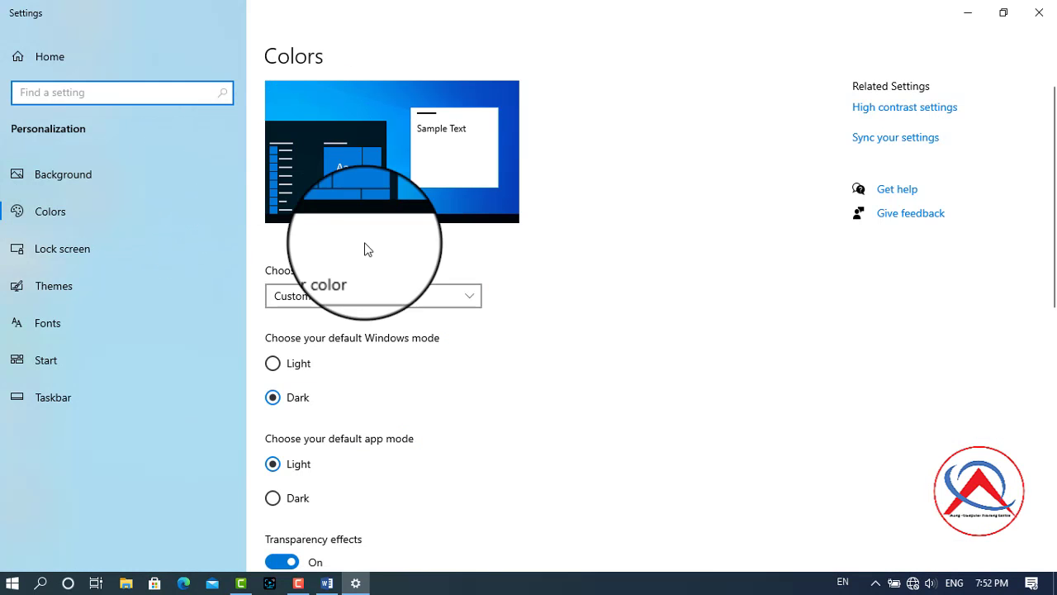
{"action": "left_click", "coordinate": [433, 300]}
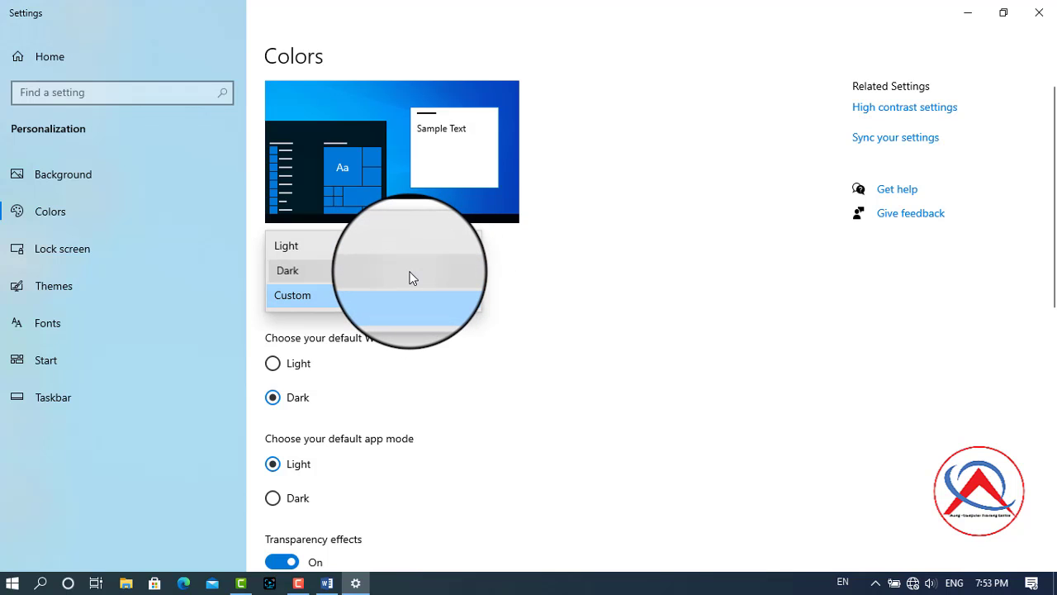
{"action": "left_click", "coordinate": [406, 271]}
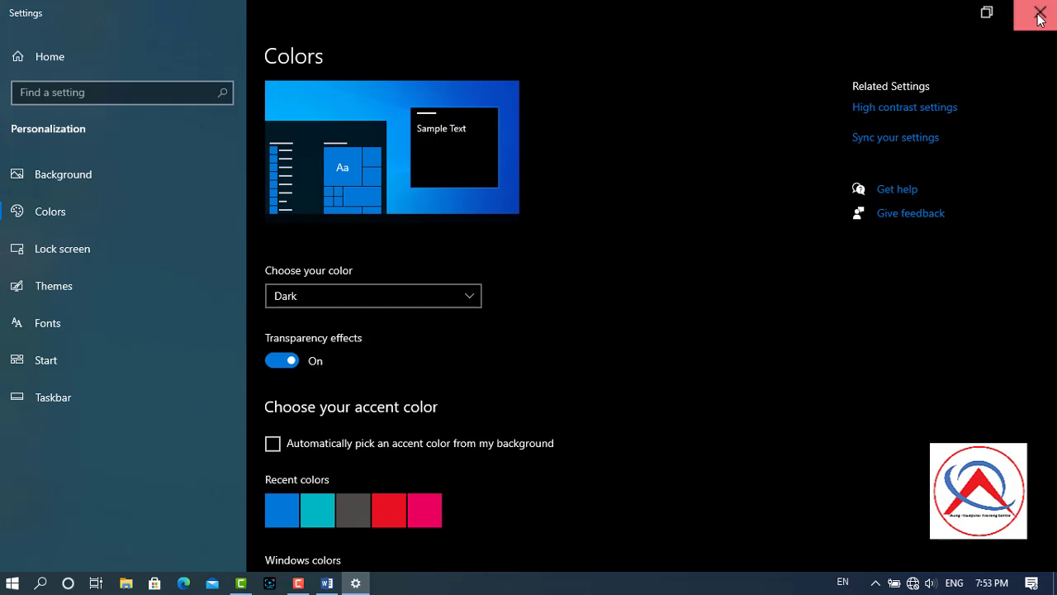
{"action": "left_click", "coordinate": [1040, 18]}
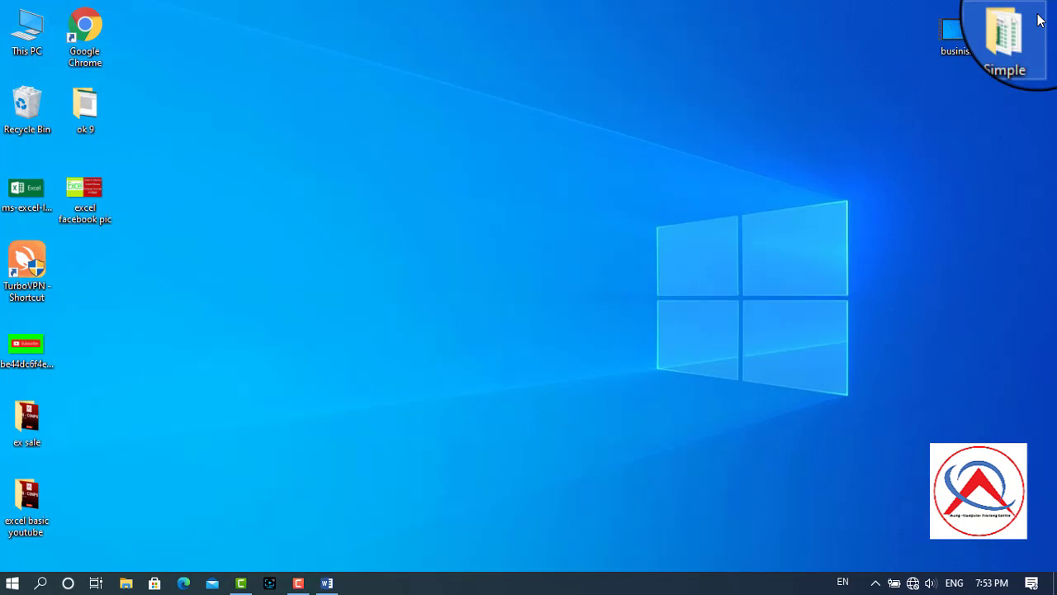
Switch to Word to check the document at 84% zoom, and minimize it again
{"action": "left_click", "coordinate": [327, 584]}
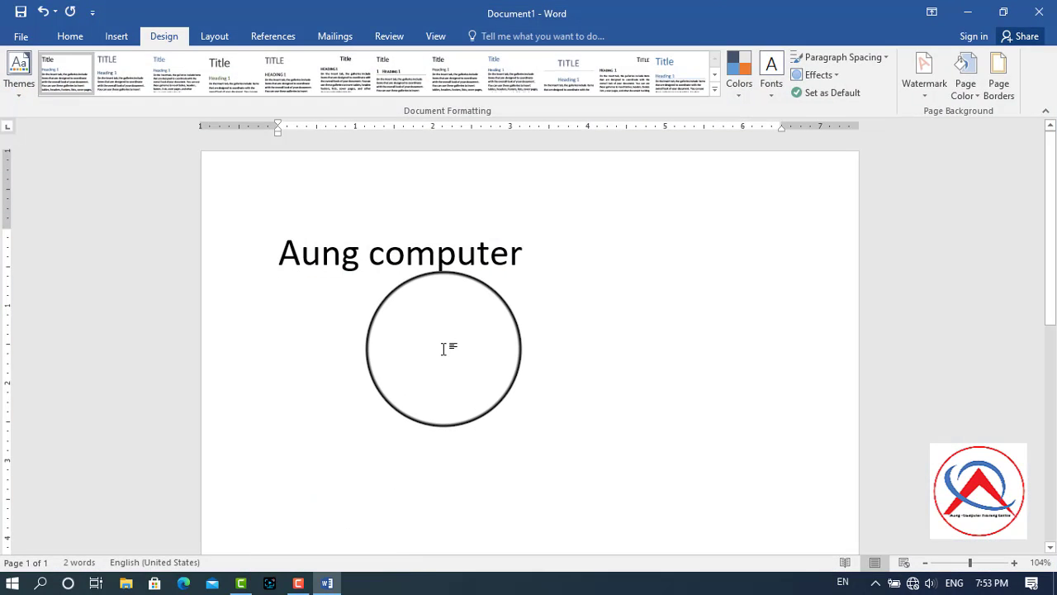
{"action": "scroll", "coordinate": [446, 347], "scroll_direction": "down", "scroll_amount": 2, "text": "ctrl"}
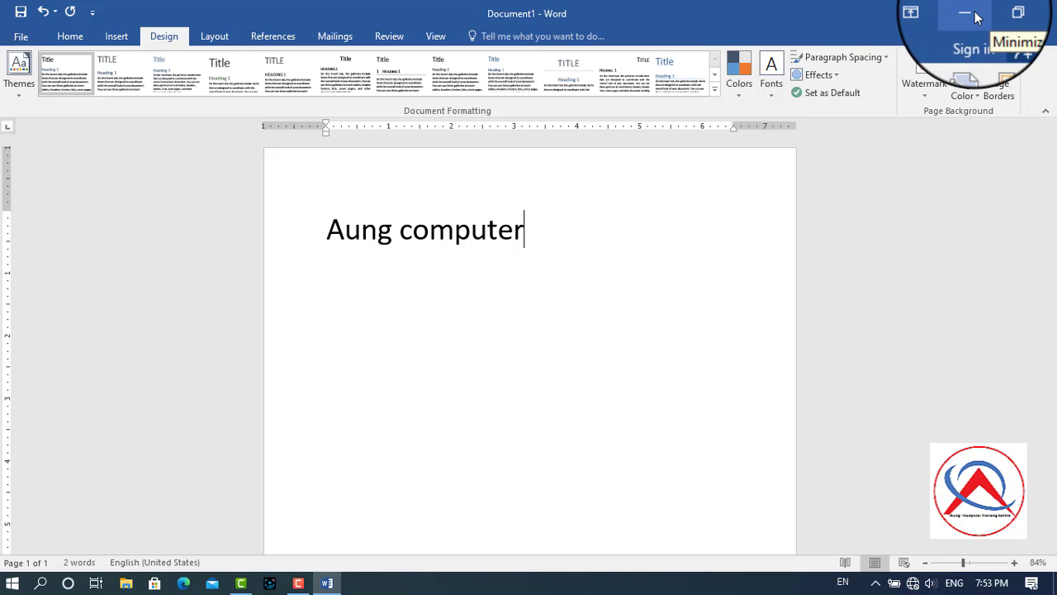
{"action": "left_click", "coordinate": [962, 11]}
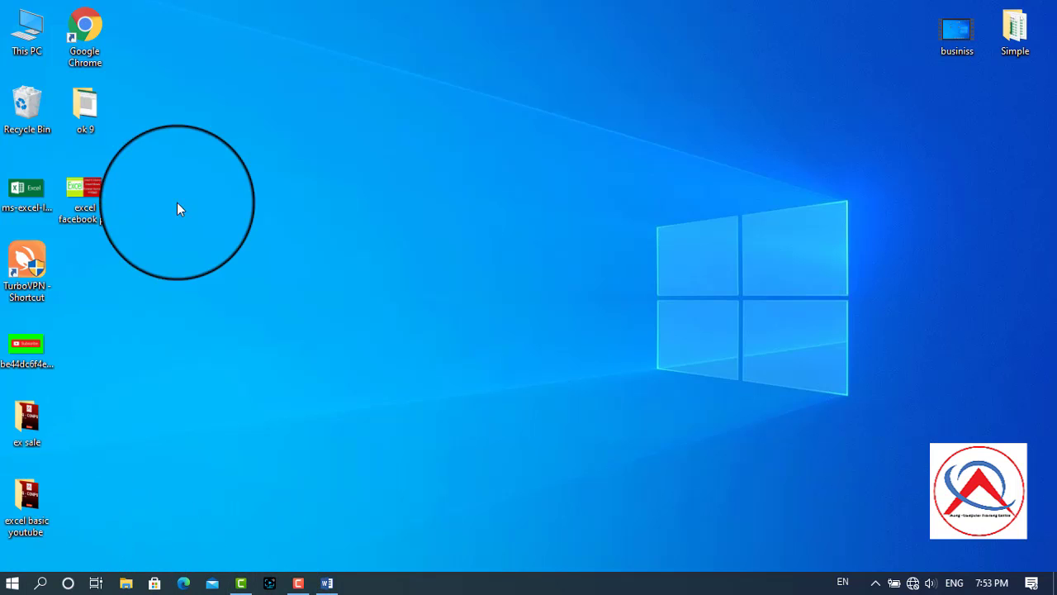
Open the Colors page from the desktop's Personalize settings and set the Windows color to Light
{"action": "right_click", "coordinate": [348, 123]}
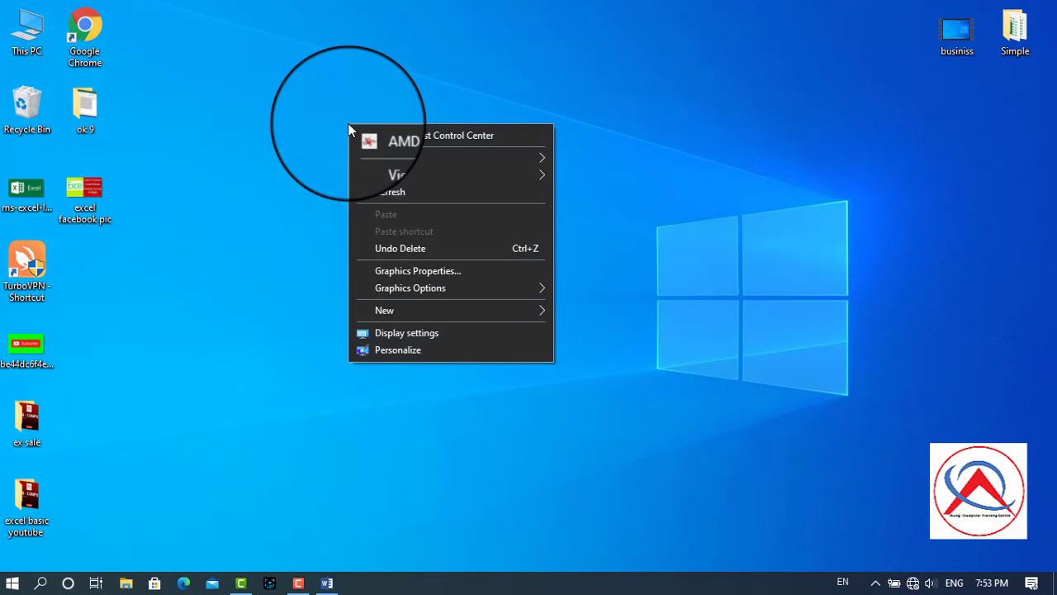
{"action": "left_click", "coordinate": [424, 352]}
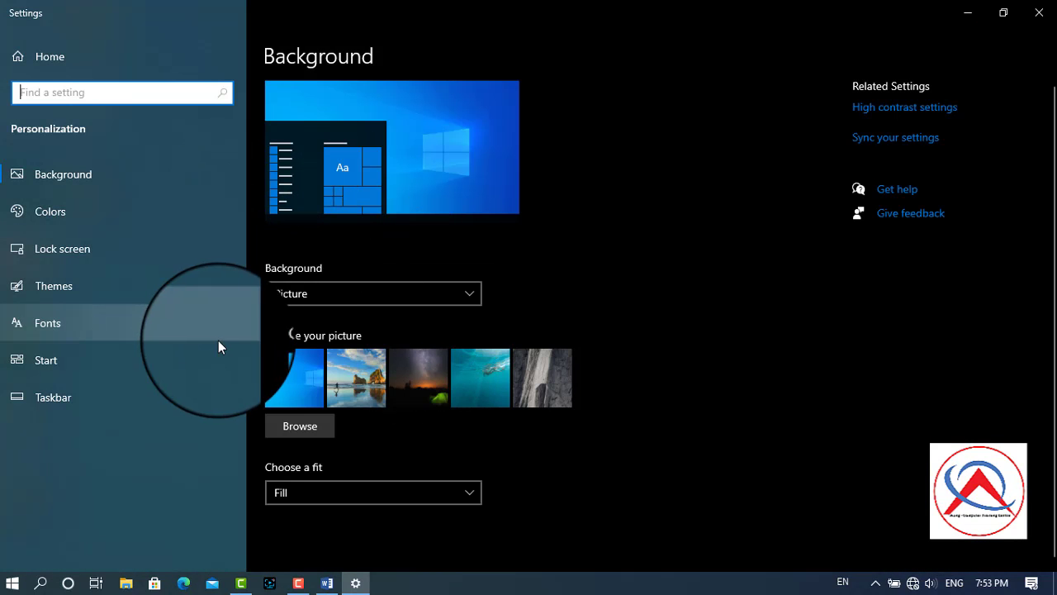
{"action": "left_click", "coordinate": [133, 175]}
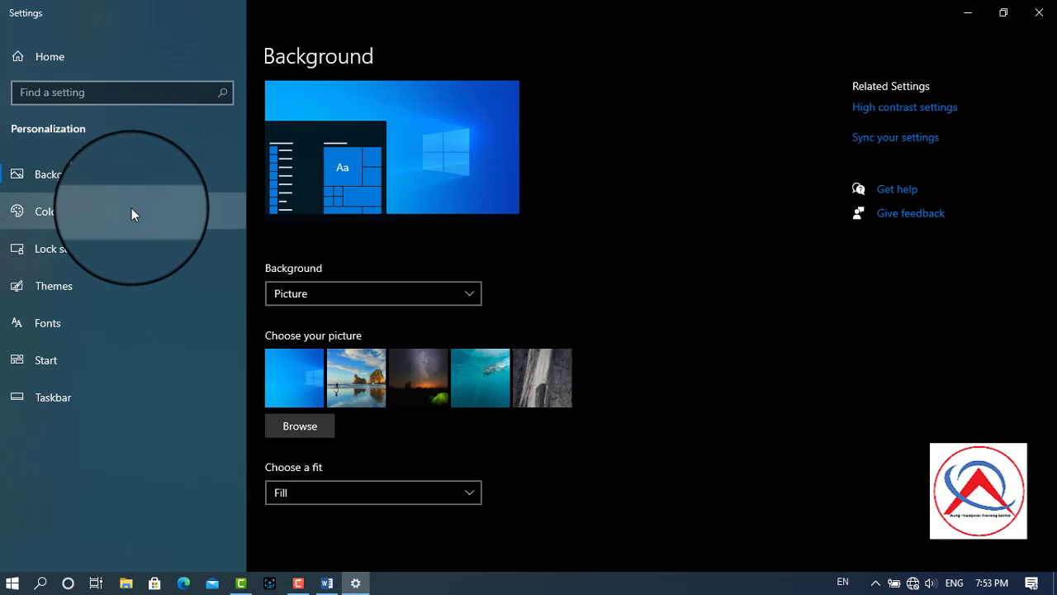
{"action": "left_click", "coordinate": [131, 215]}
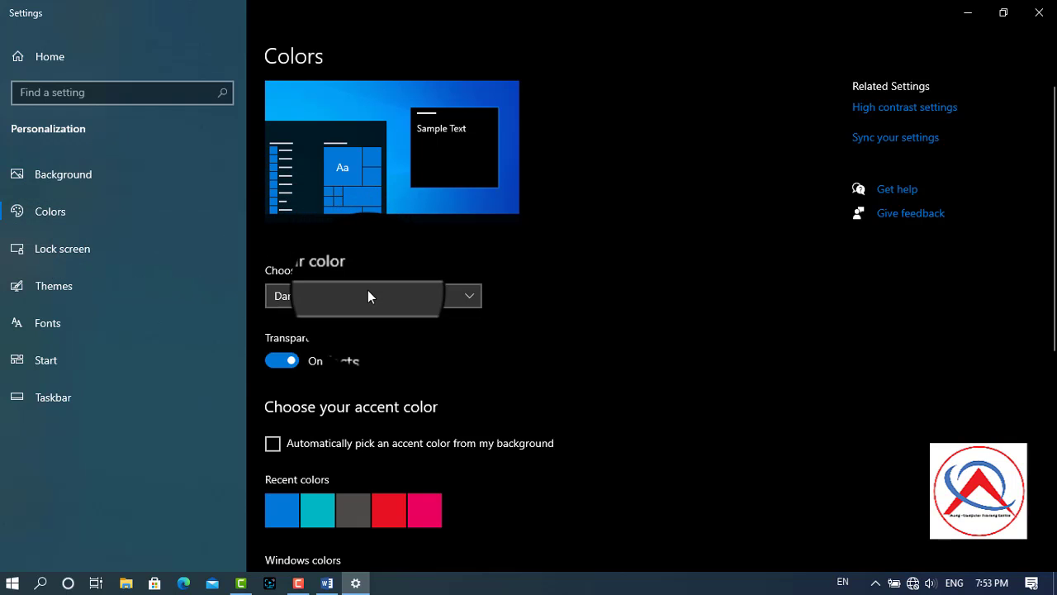
{"action": "left_click", "coordinate": [370, 296]}
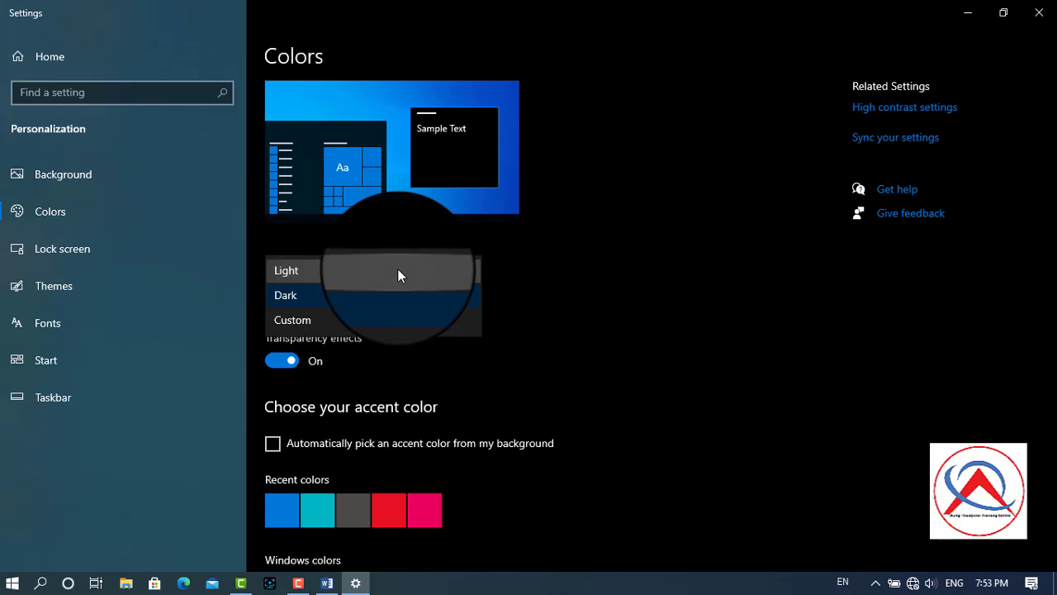
{"action": "left_click", "coordinate": [630, 272]}
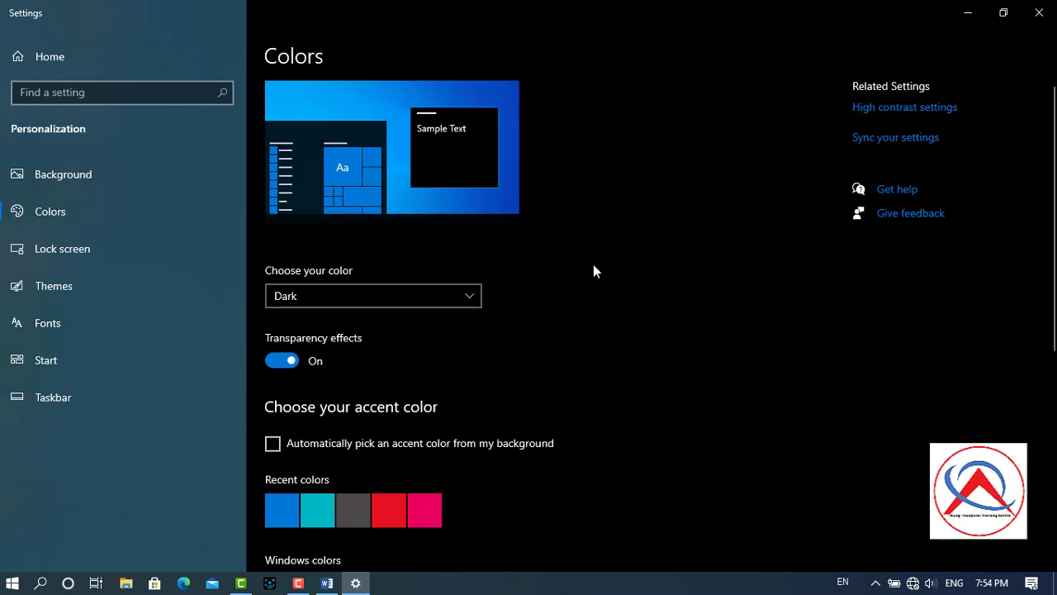
{"action": "left_click", "coordinate": [451, 291]}
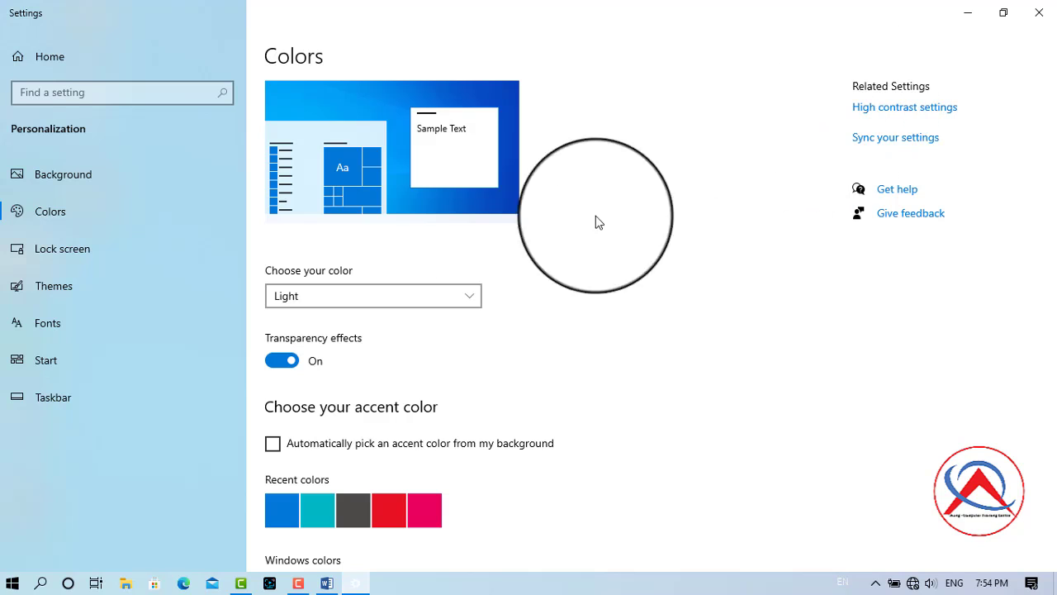
Set the Windows color to Dark and close Settings
{"action": "left_click", "coordinate": [442, 296]}
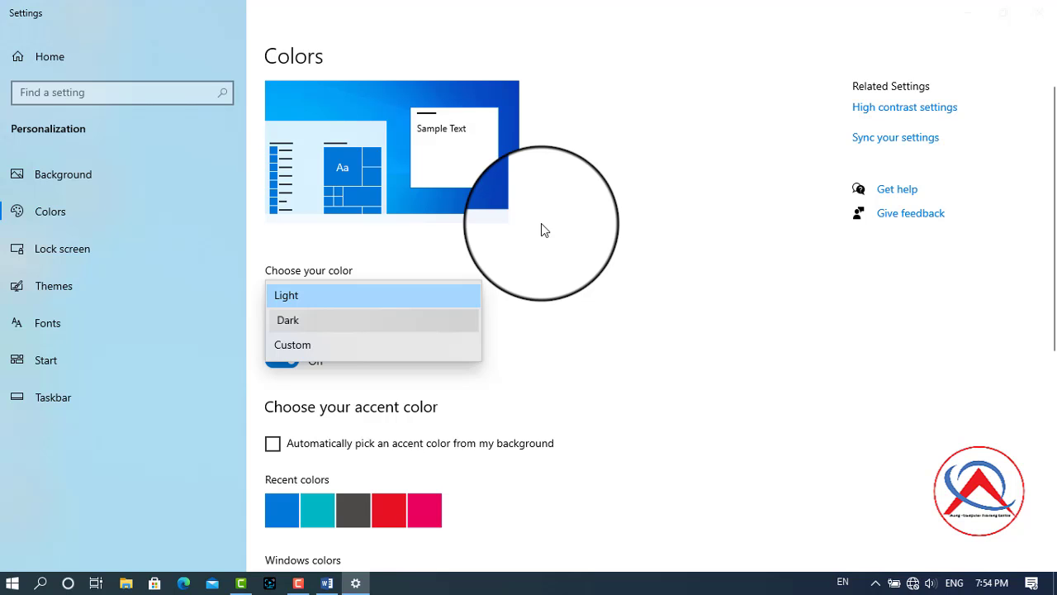
{"action": "key", "text": "Return"}
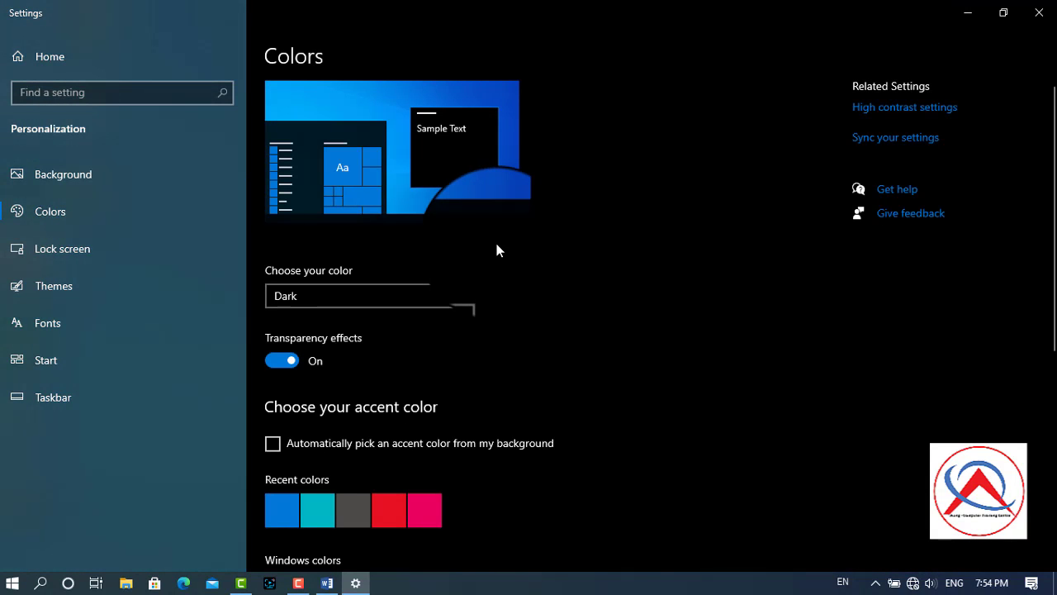
{"action": "left_click", "coordinate": [1031, 19]}
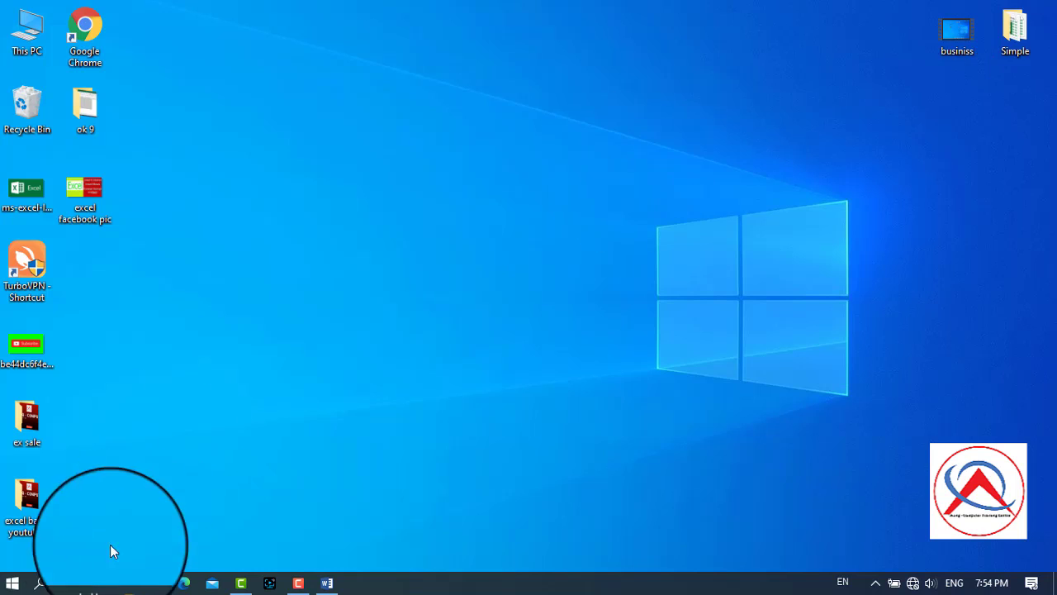
Search Windows for "color" and open the Color settings
{"action": "left_click", "coordinate": [44, 588]}
{"action": "type", "text": "co"}
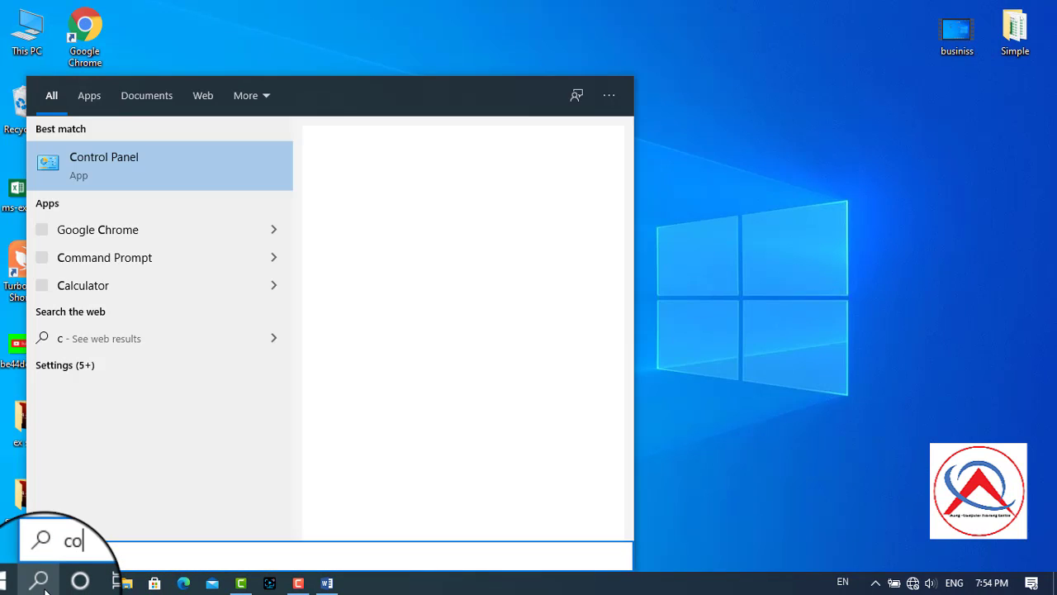
{"action": "type", "text": "lor"}
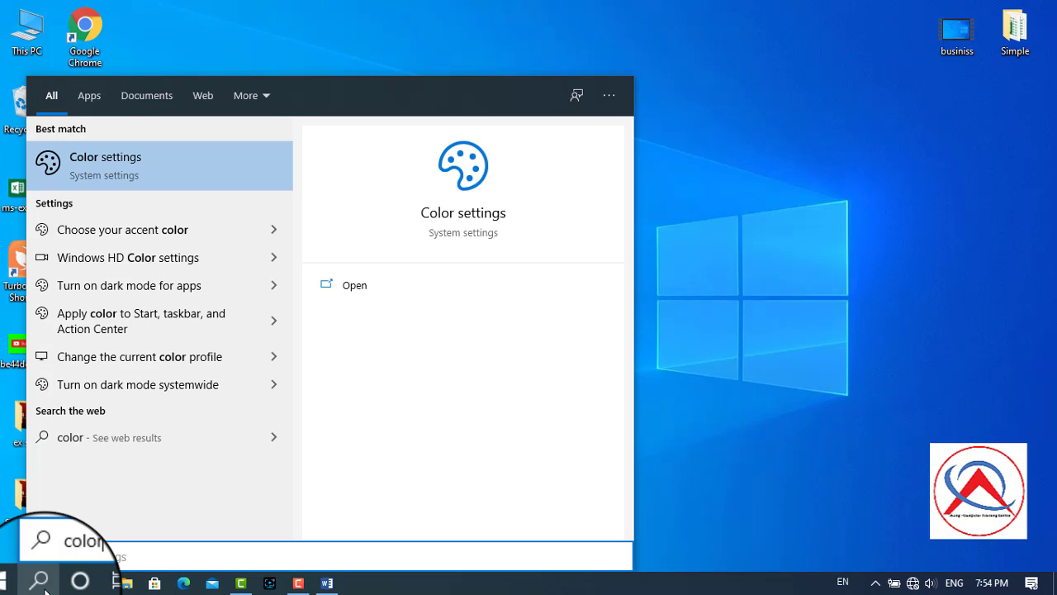
{"action": "left_click", "coordinate": [78, 159]}
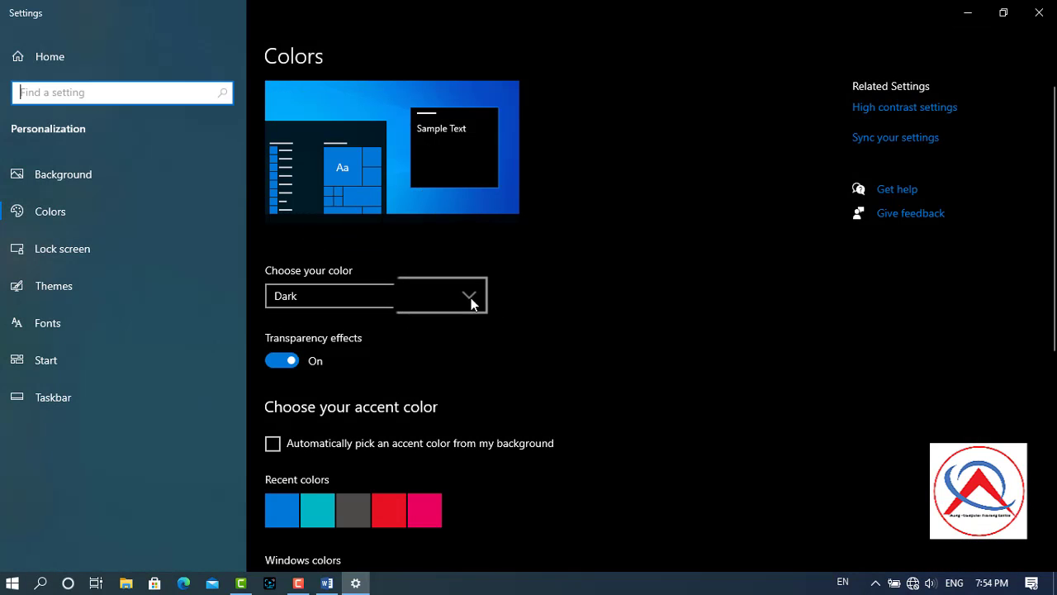
Set the Windows color to Light and close Settings
{"action": "left_click", "coordinate": [468, 297]}
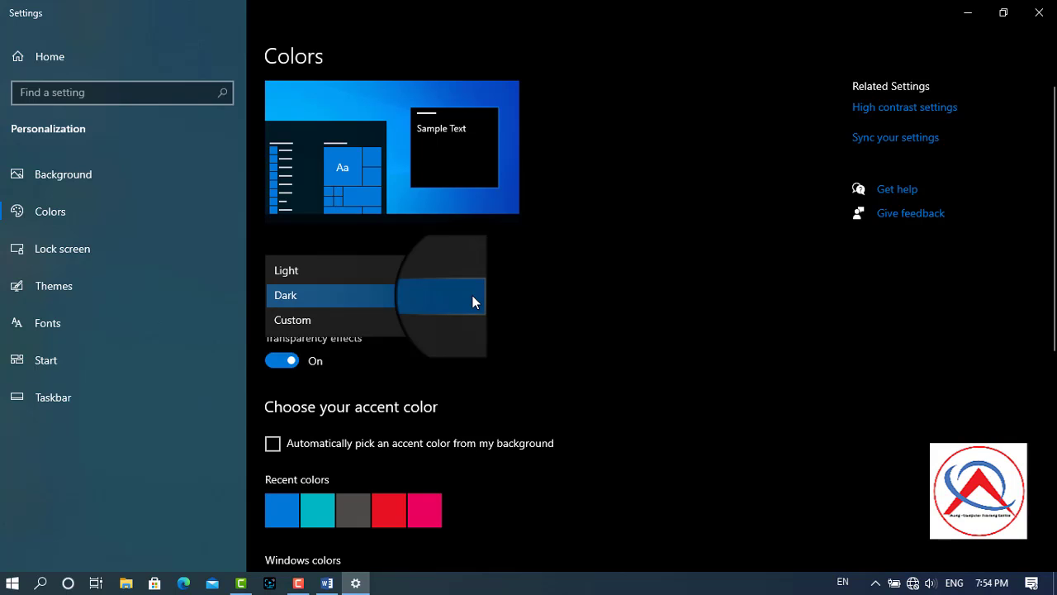
{"action": "left_click", "coordinate": [371, 267]}
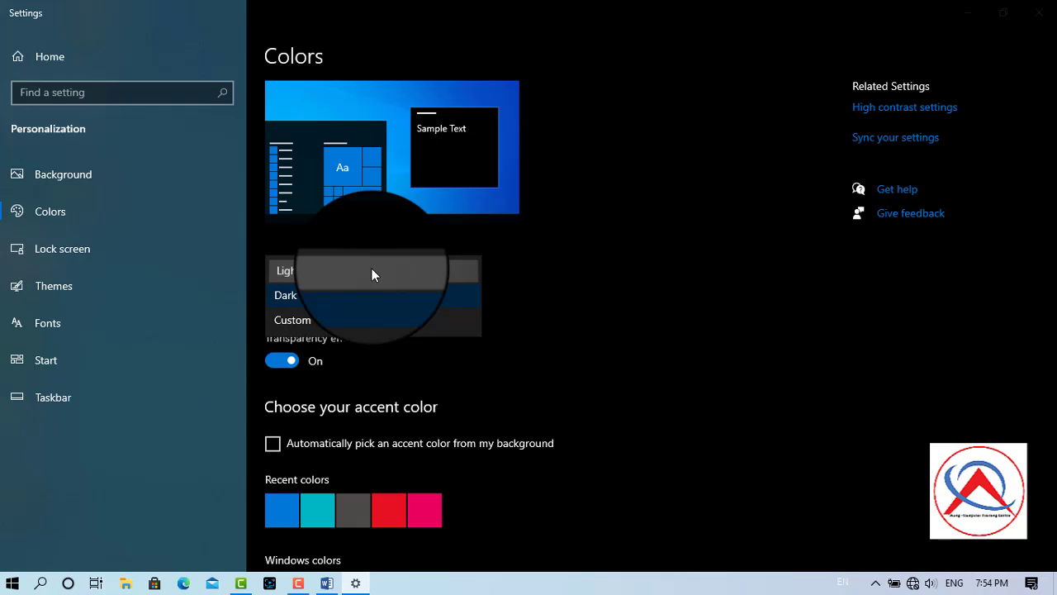
{"action": "left_click", "coordinate": [316, 271]}
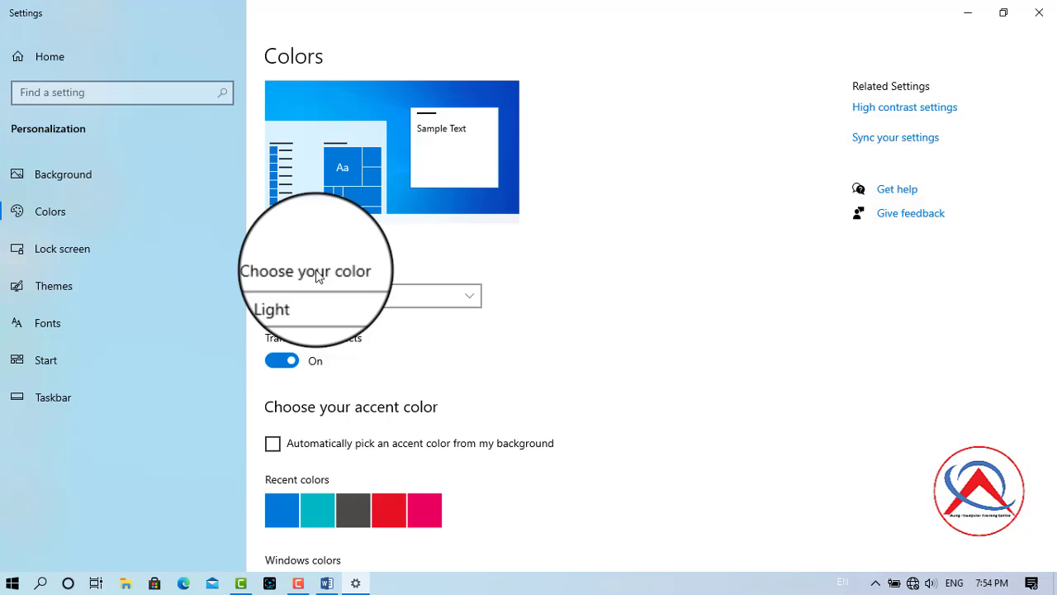
{"action": "left_click", "coordinate": [1039, 13]}
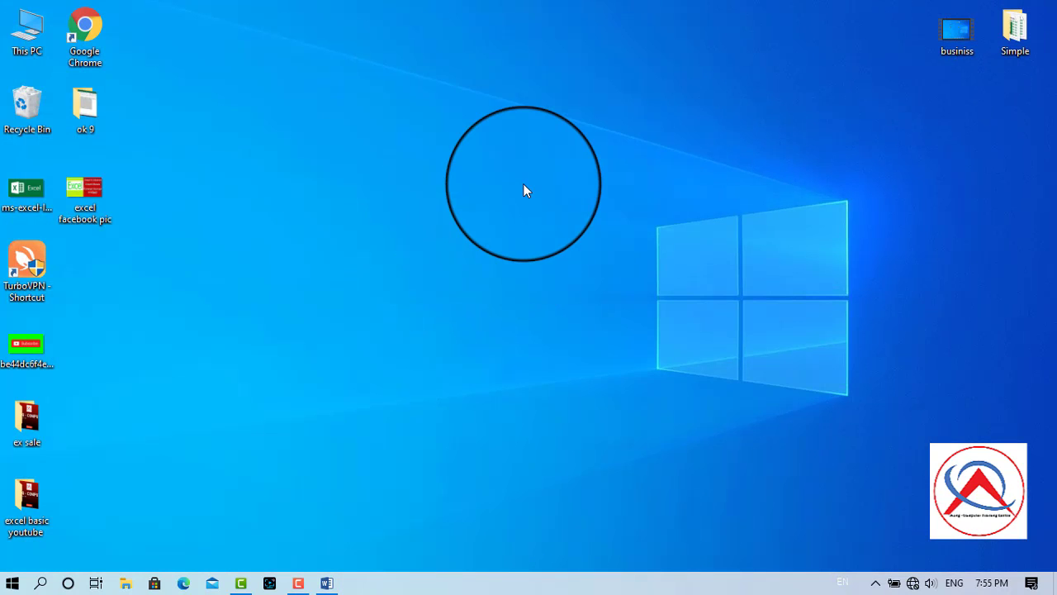
{"action": "right_click", "coordinate": [545, 206]}
{"action": "left_click", "coordinate": [563, 247]}
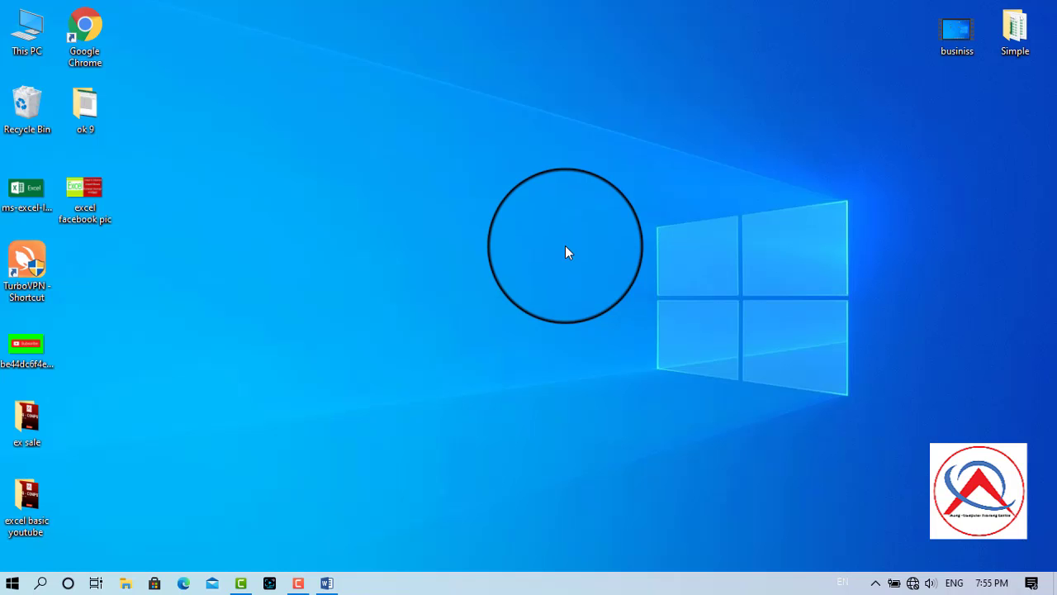
Search Windows for "voi" and open the Voice Recorder app
{"action": "left_click", "coordinate": [38, 585]}
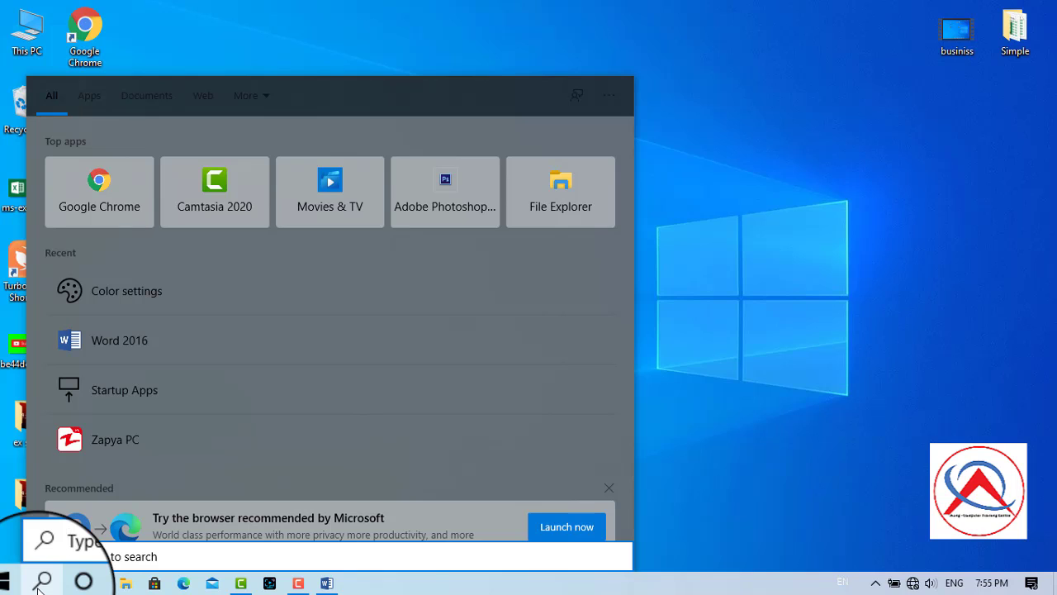
{"action": "type", "text": "voi"}
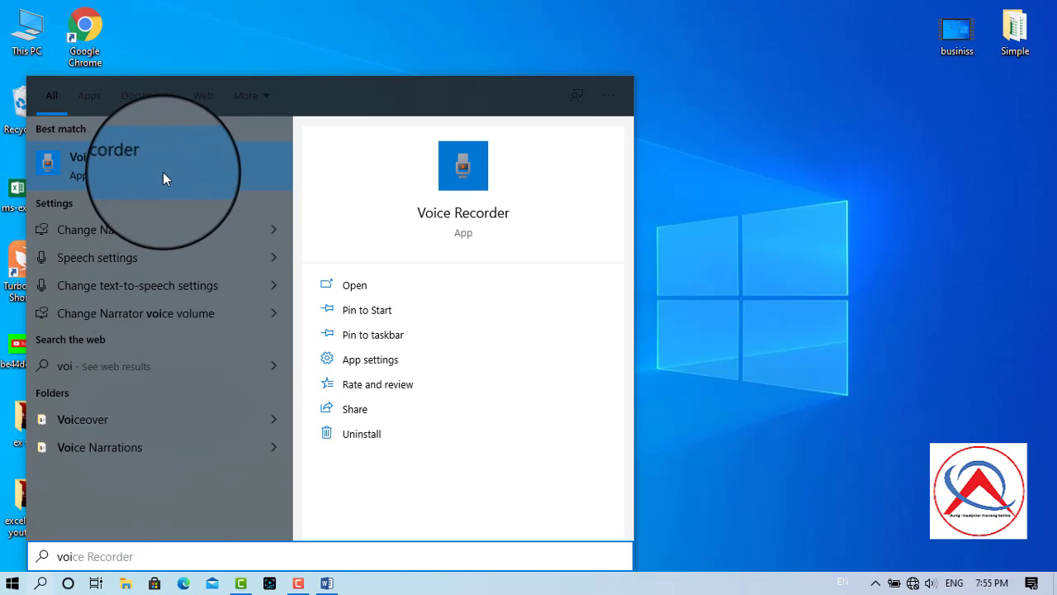
{"action": "left_click", "coordinate": [367, 285]}
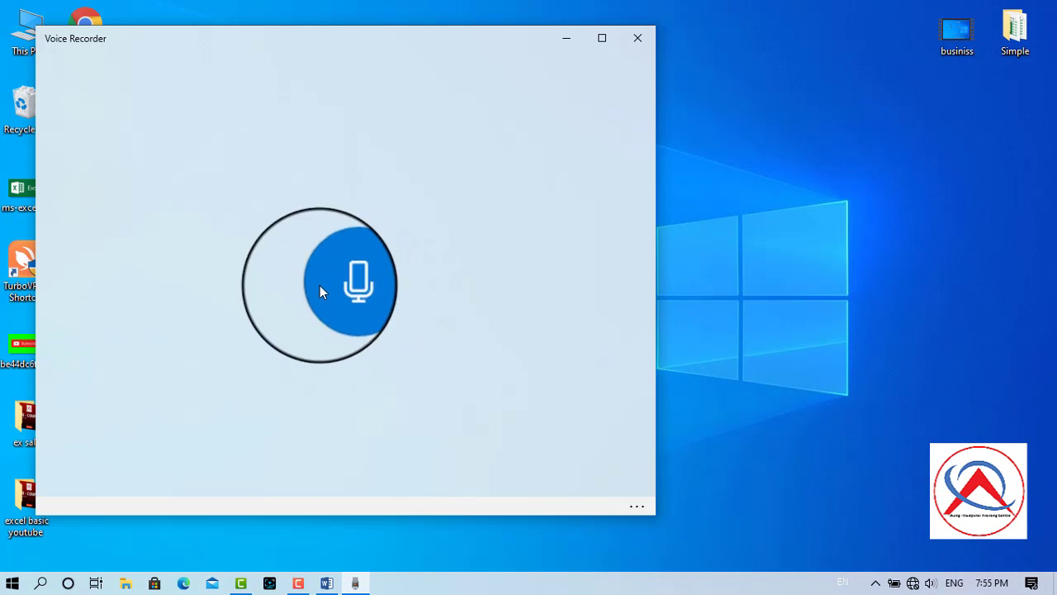
Record a voice clip of about 8 seconds and play it back, closing Voice Recorder when done
{"action": "left_click", "coordinate": [363, 293]}
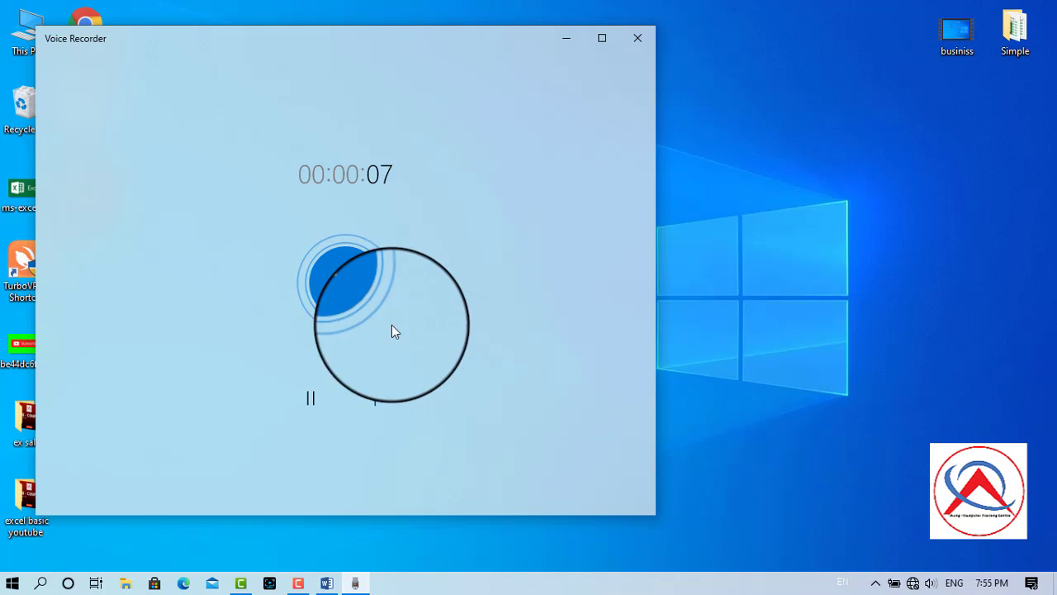
{"action": "left_click", "coordinate": [340, 281]}
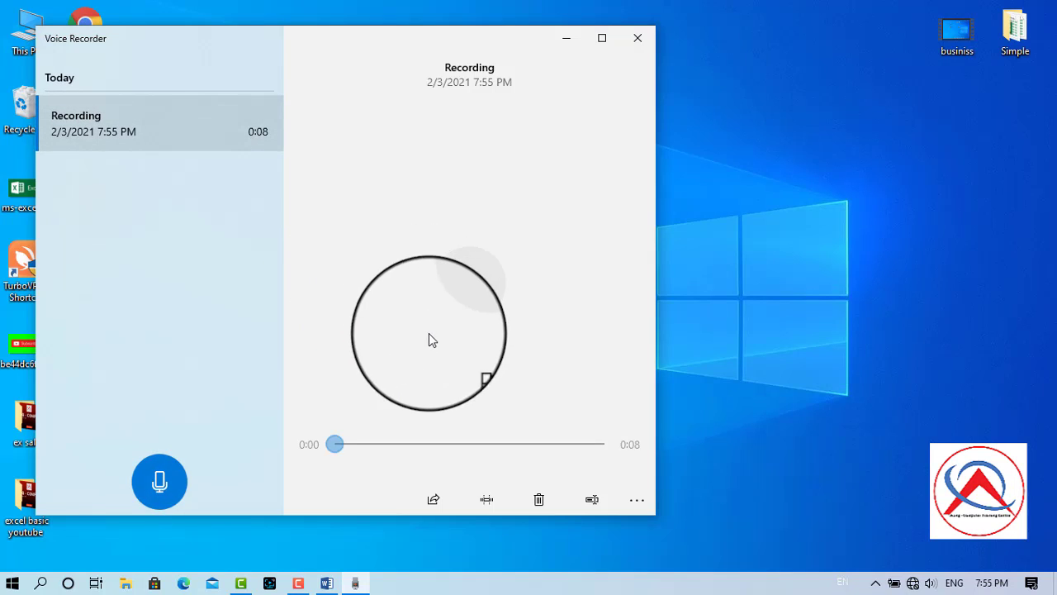
{"action": "left_click", "coordinate": [472, 279]}
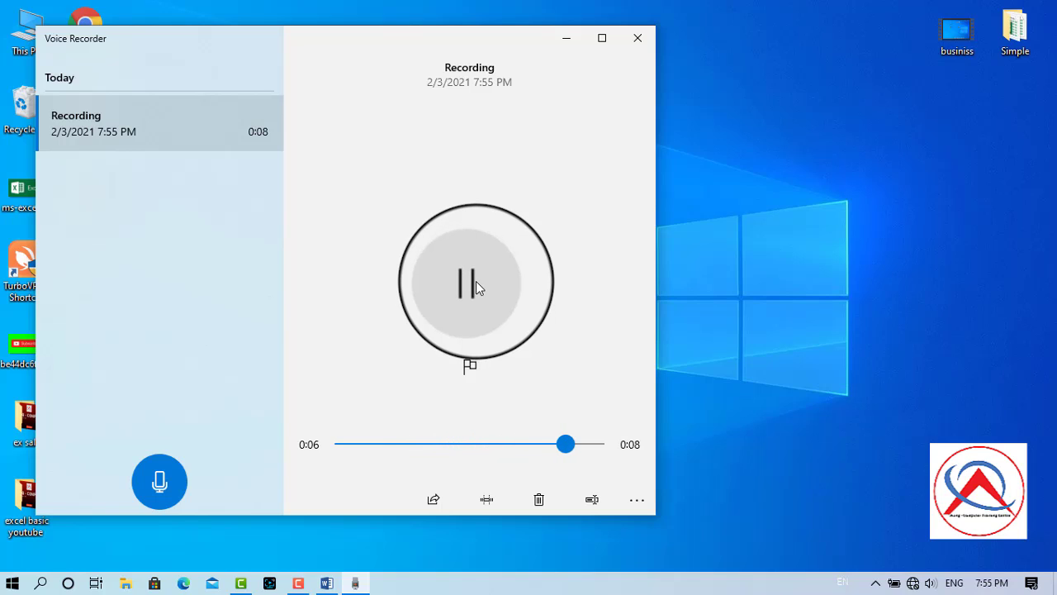
{"action": "left_click", "coordinate": [638, 41]}
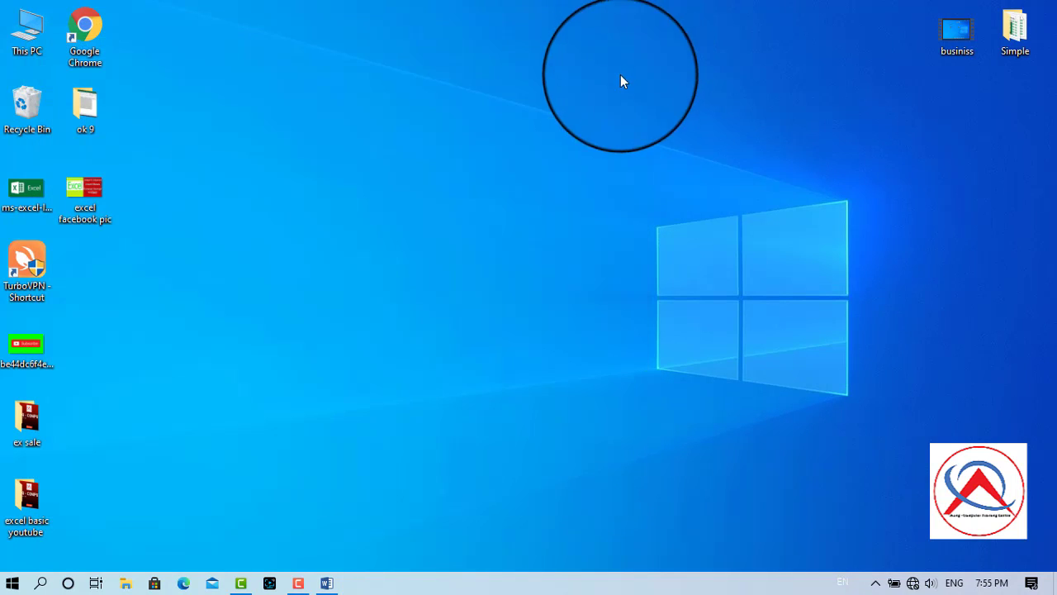